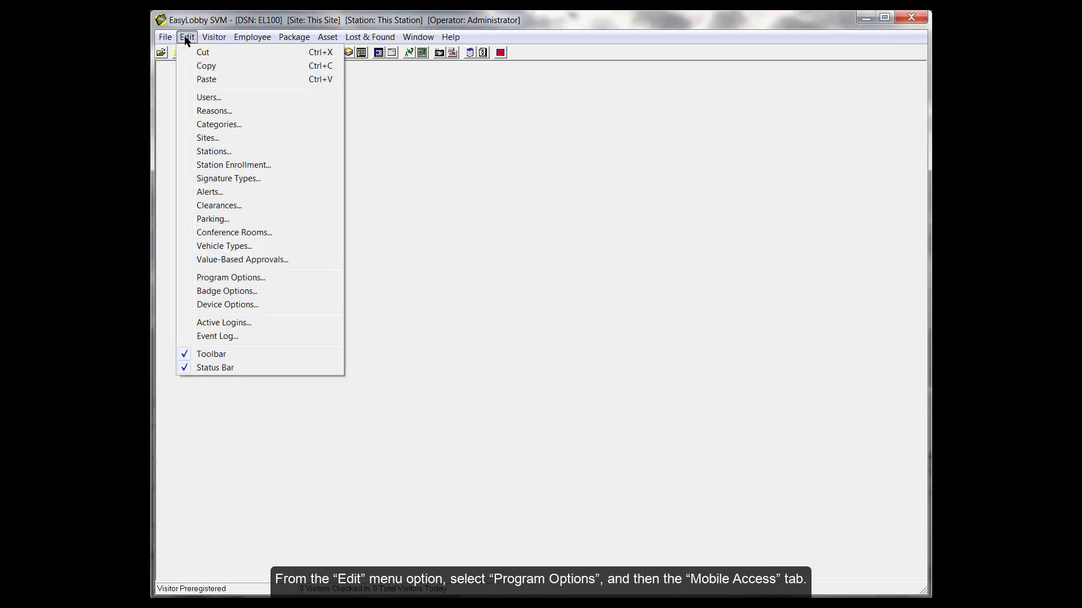
- Tick Enable Mobile Access on the Mobile Access tab of Edit > Program Options
click(241, 277)
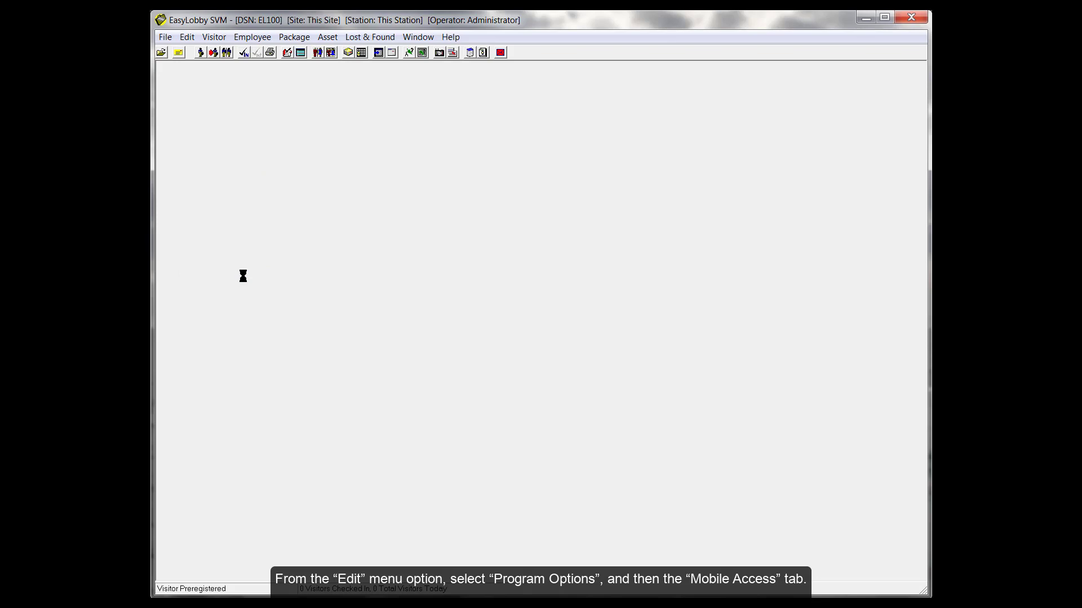
click(702, 137)
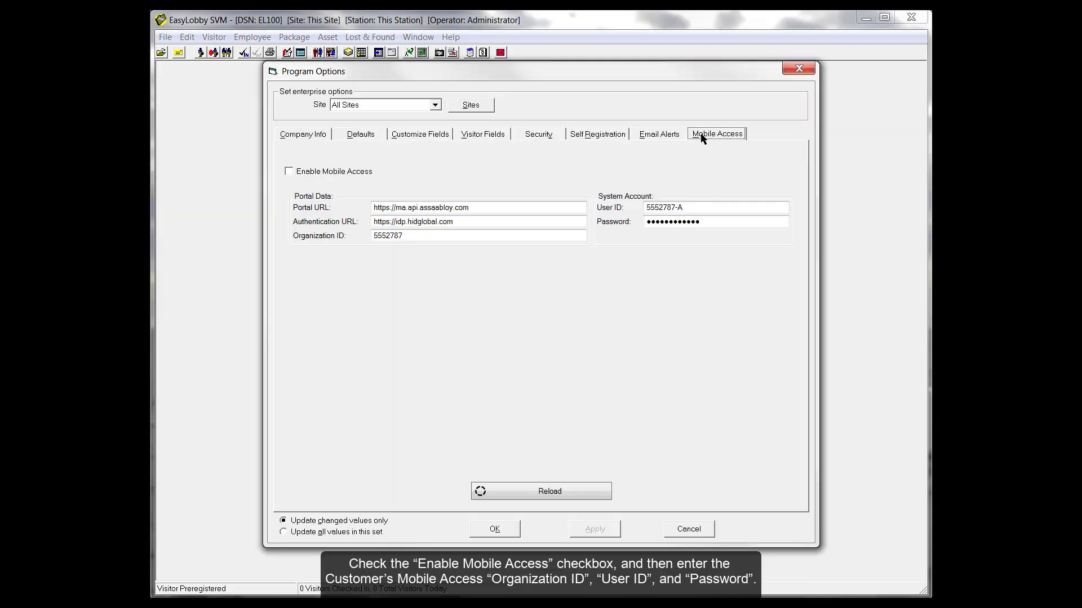
click(289, 171)
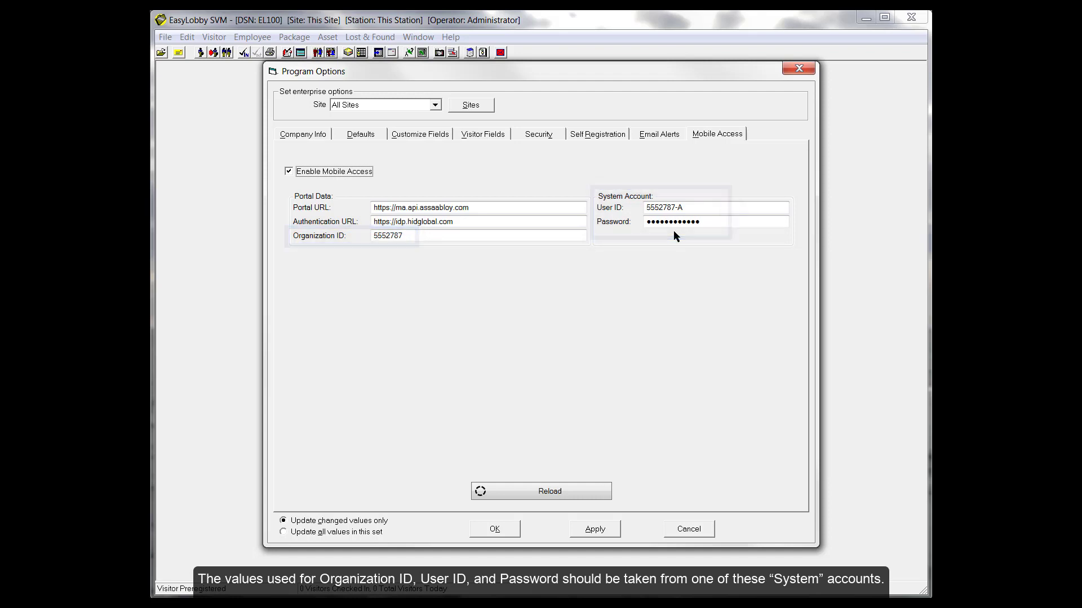
- Reload the organization summary and credential licences, then save the Program Options with OK
click(540, 492)
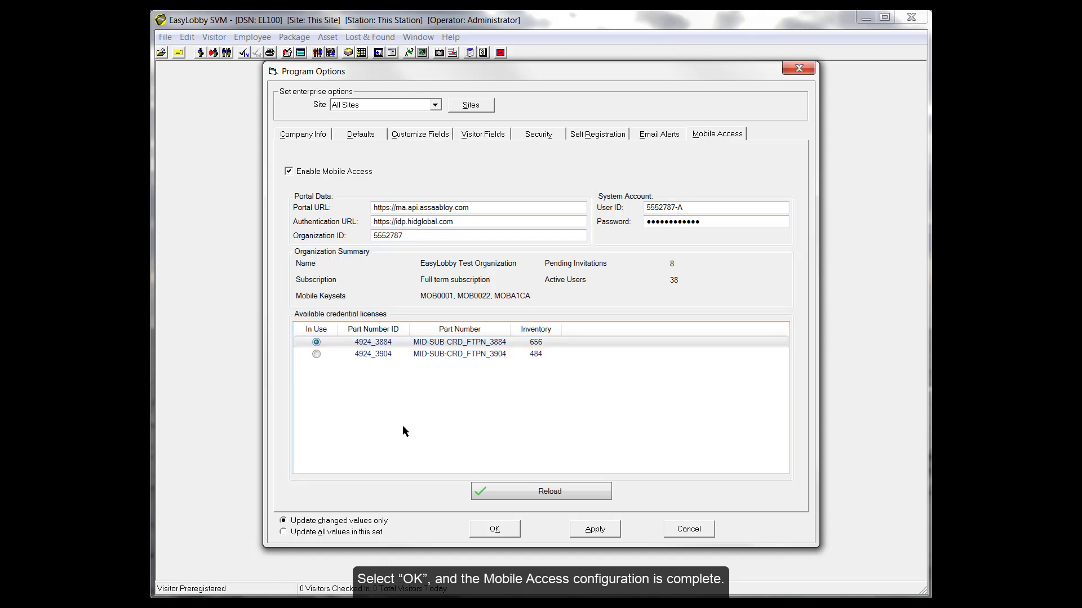
click(496, 528)
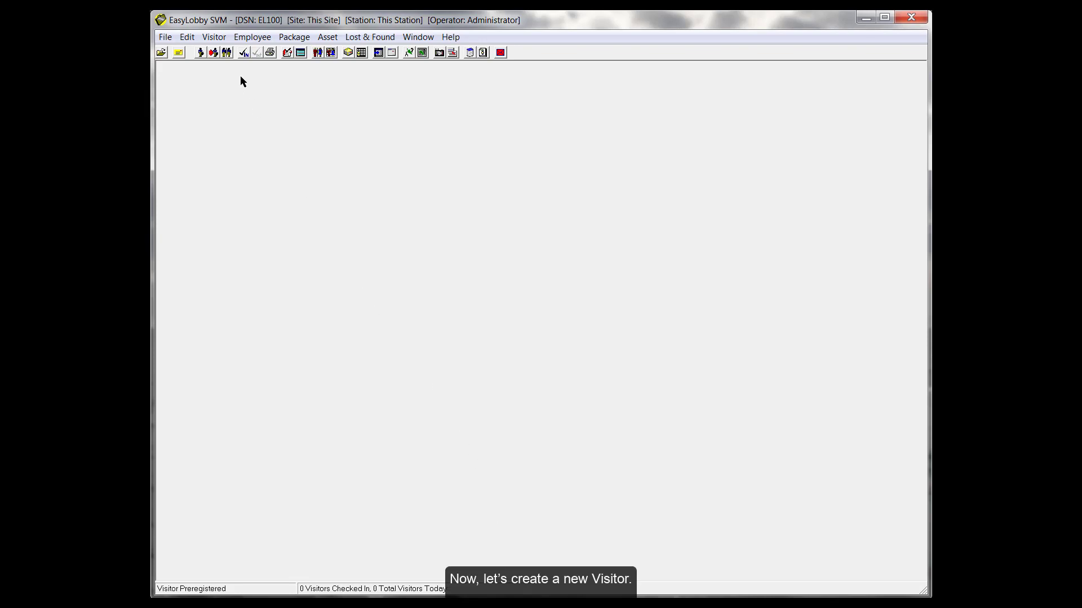
- Start a new visitor record and enter the visitor's first and last name
click(216, 37)
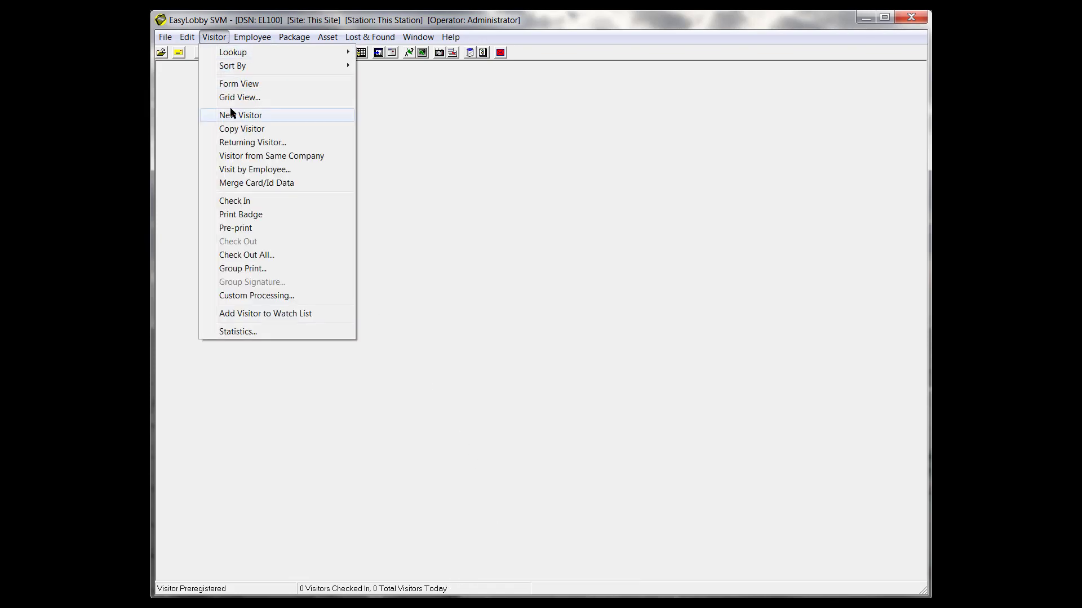
click(231, 115)
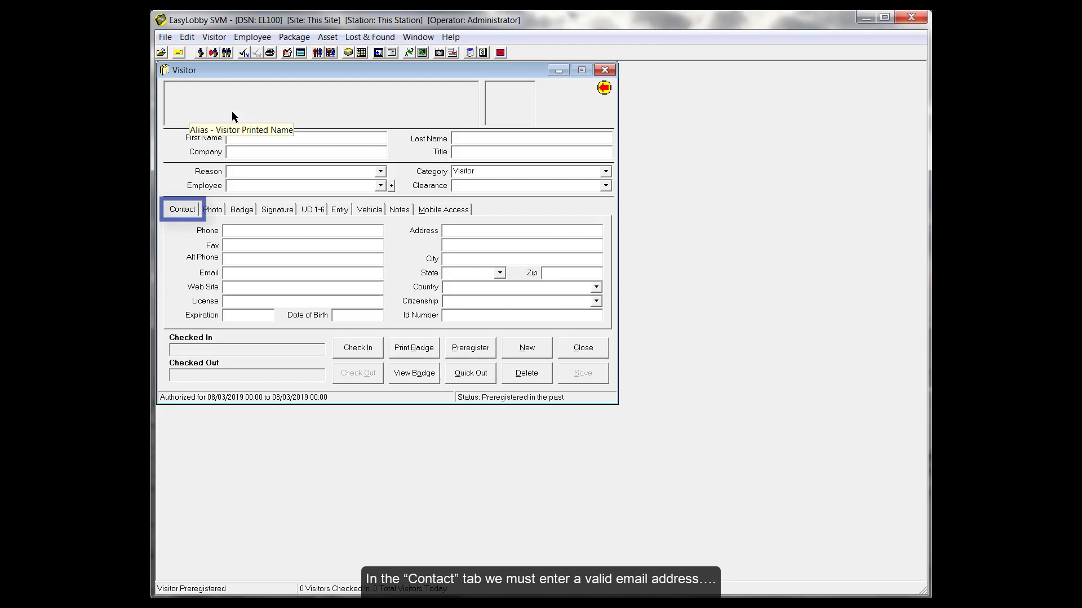
key(Tab)
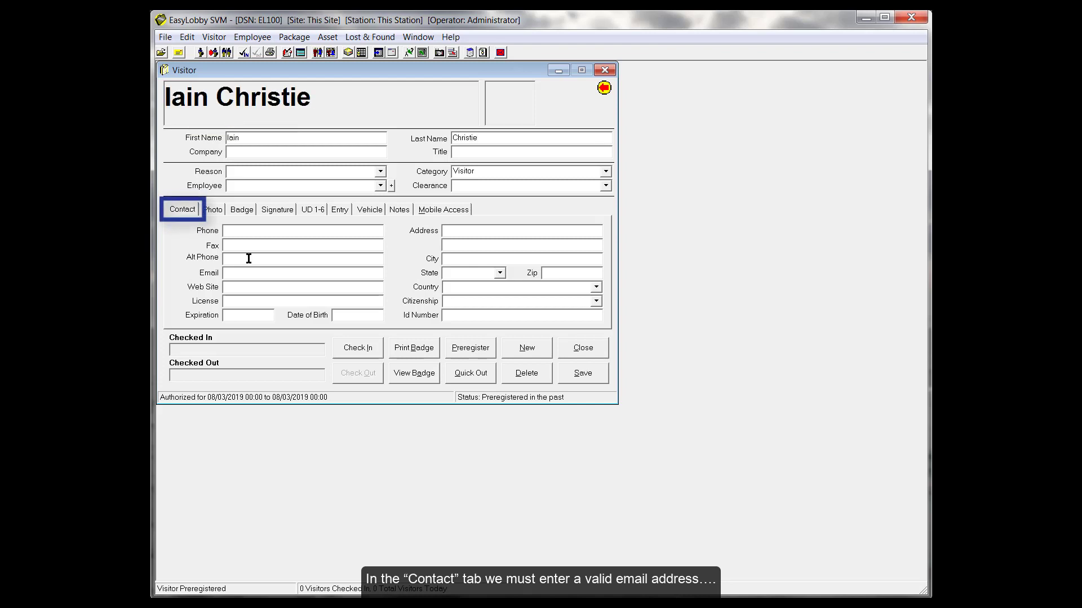
- Add the visitor's e-mail address and send them a Mobile Access invitation
click(250, 273)
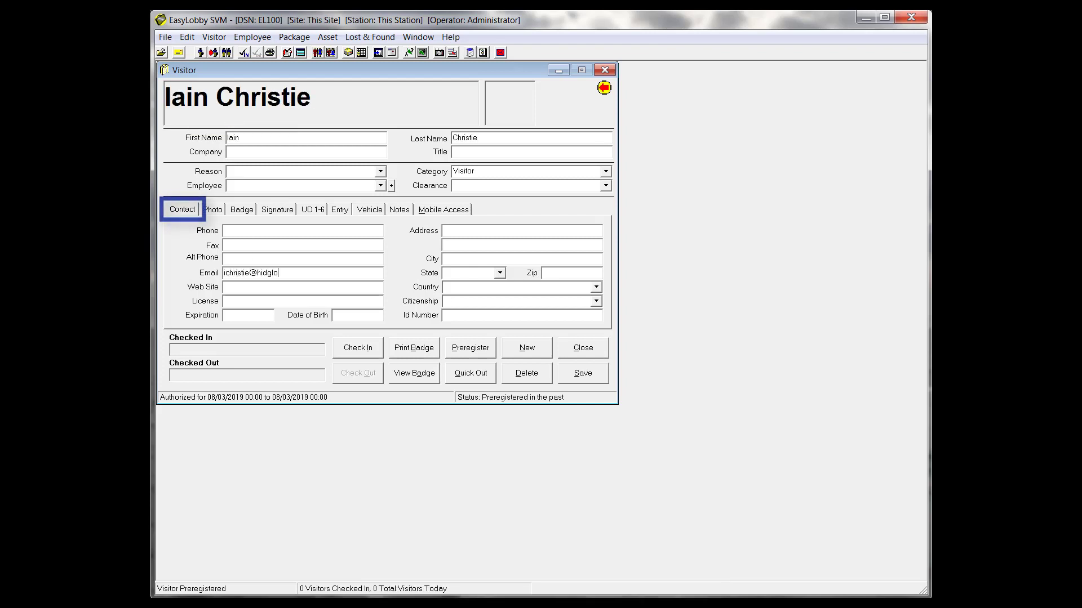
click(428, 210)
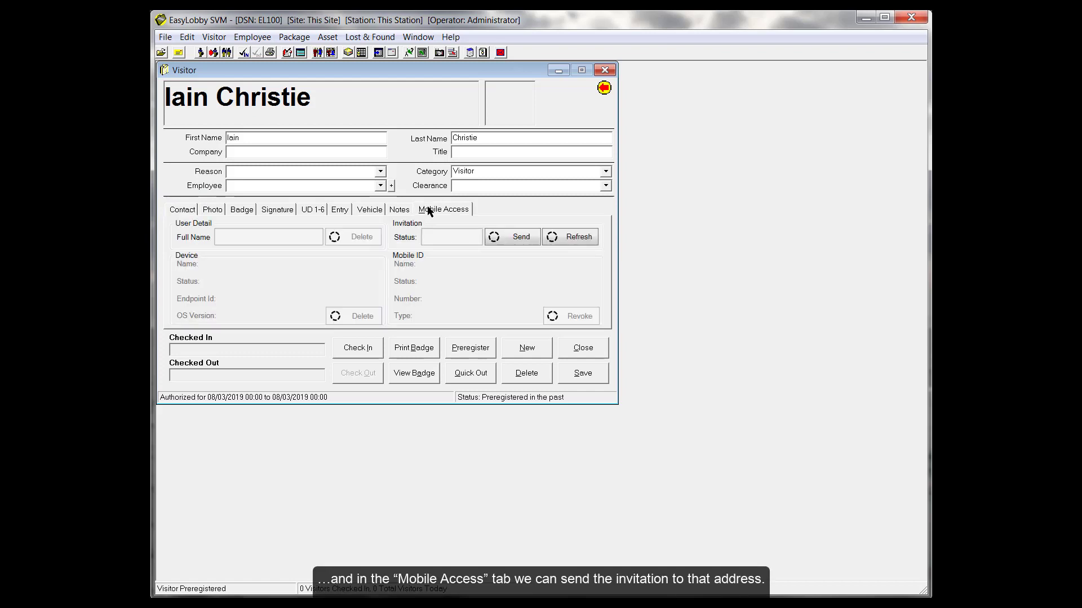
click(512, 237)
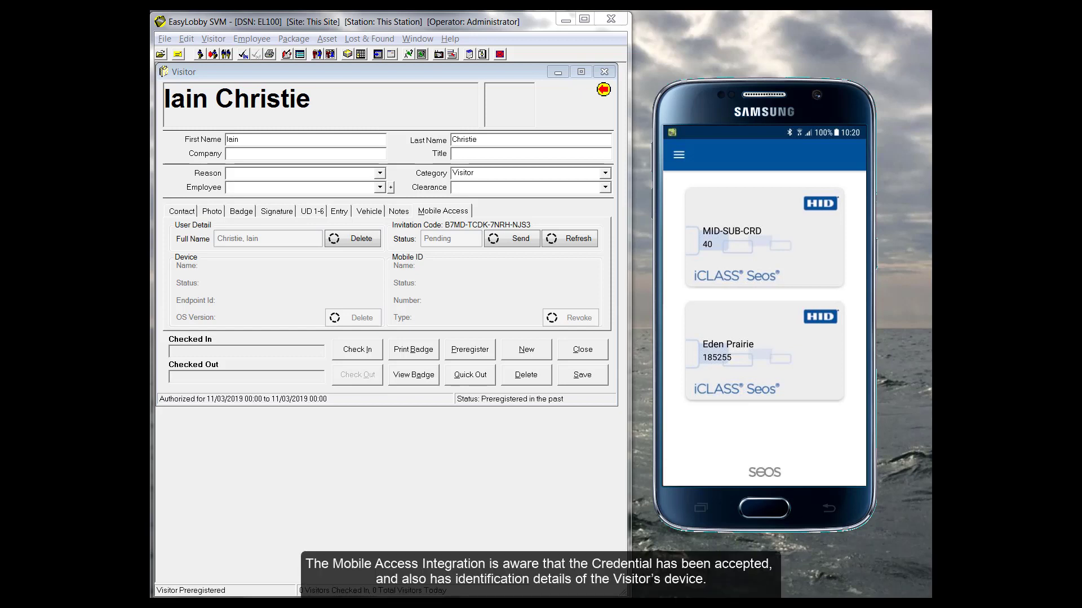
- Refresh the visitor's Mobile Access credential, check them in, and view the Badge tab showing Prox Card 41
click(577, 239)
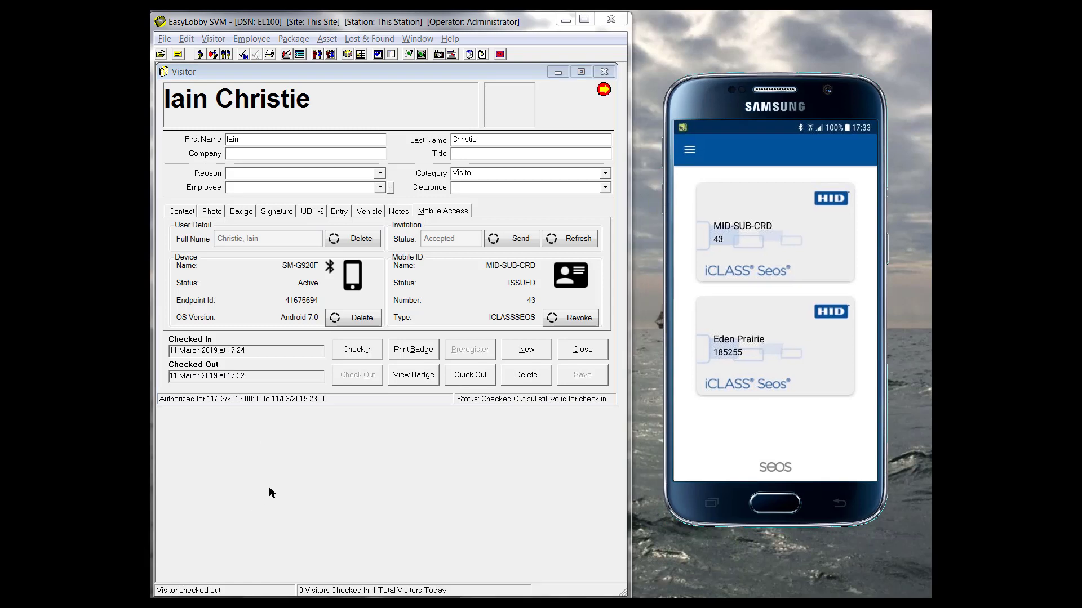
click(357, 350)
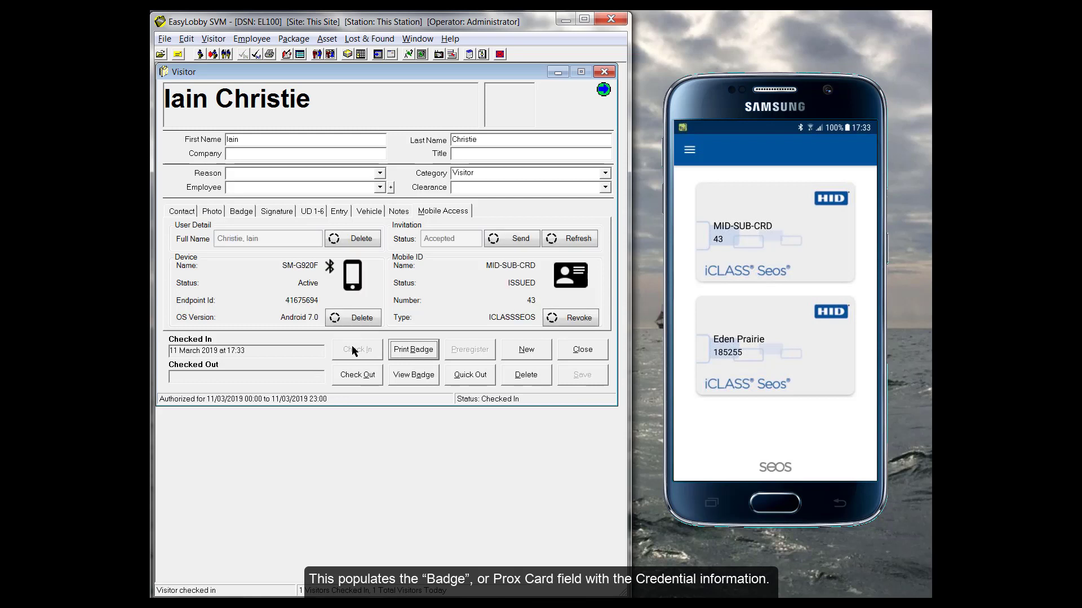
click(242, 211)
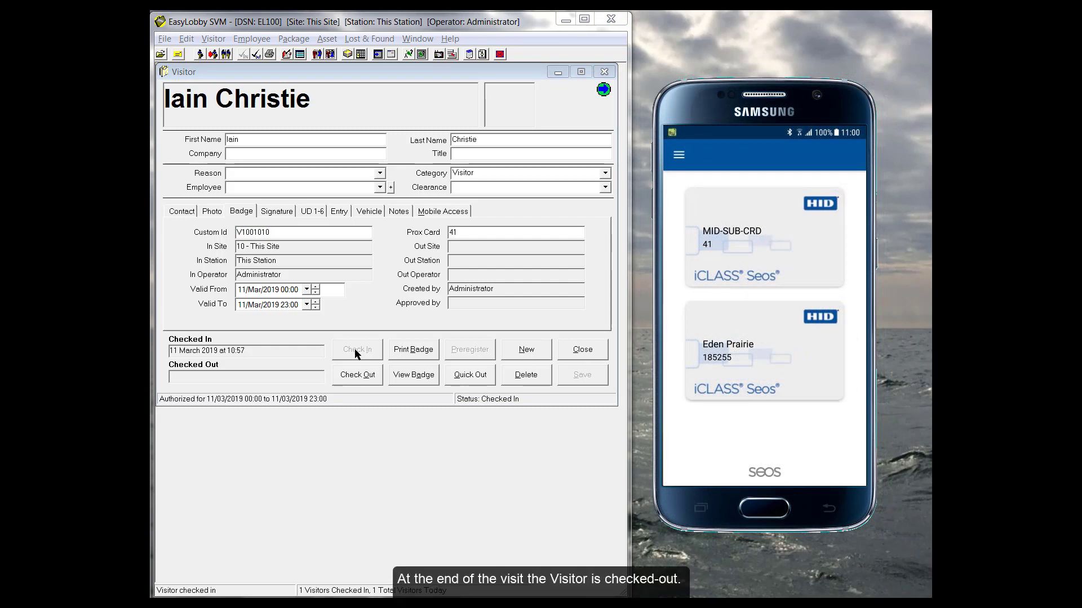
- Check the visitor out and confirm the Mobile Access tab no longer lists a credential
click(356, 376)
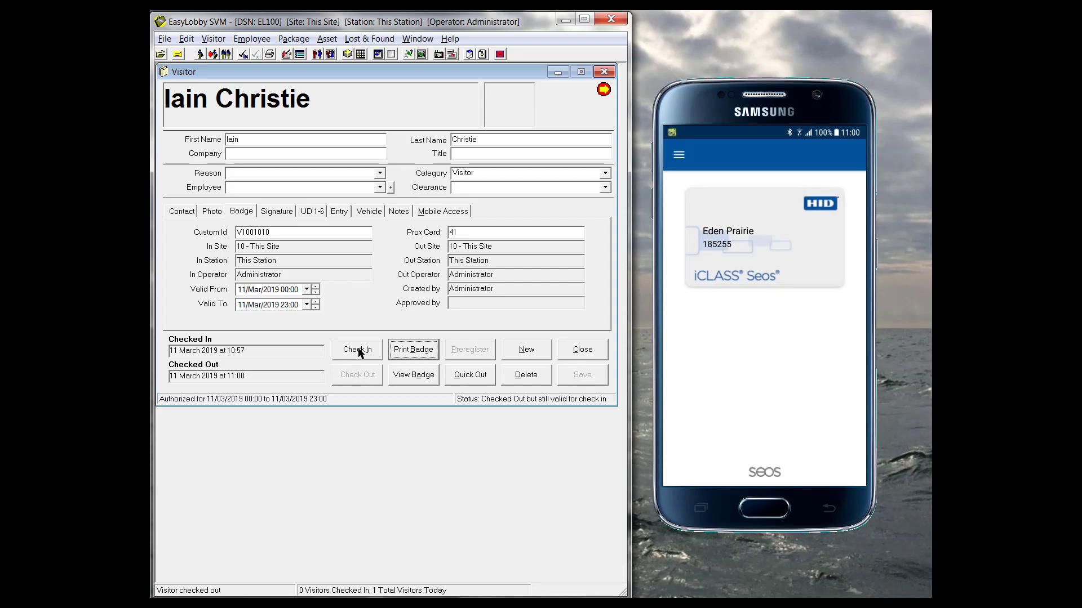
click(442, 211)
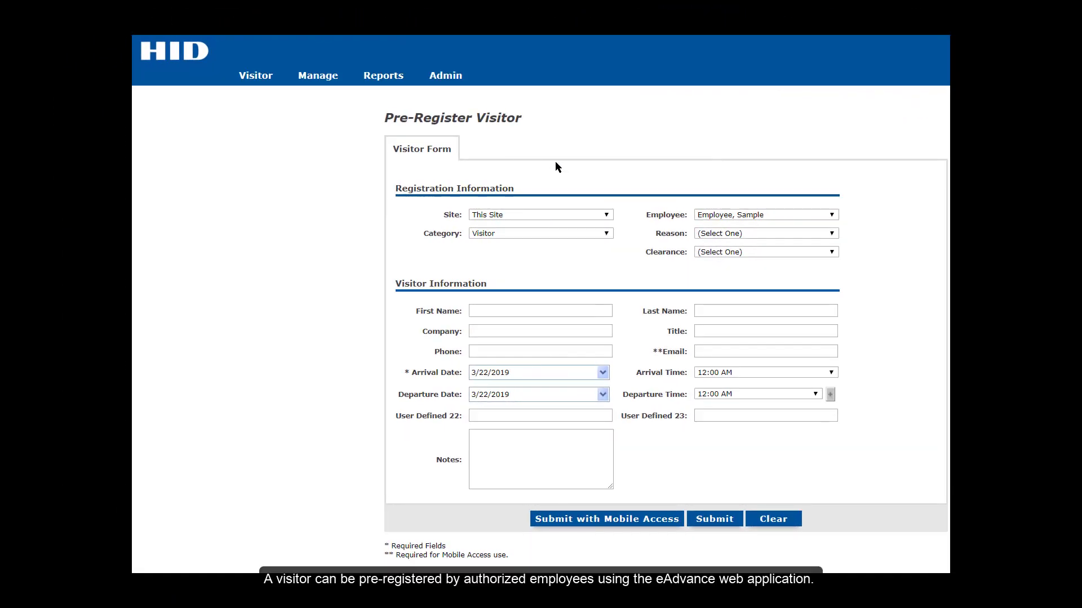
- Choose the host employee and set the visit reason to Meeting
click(708, 215)
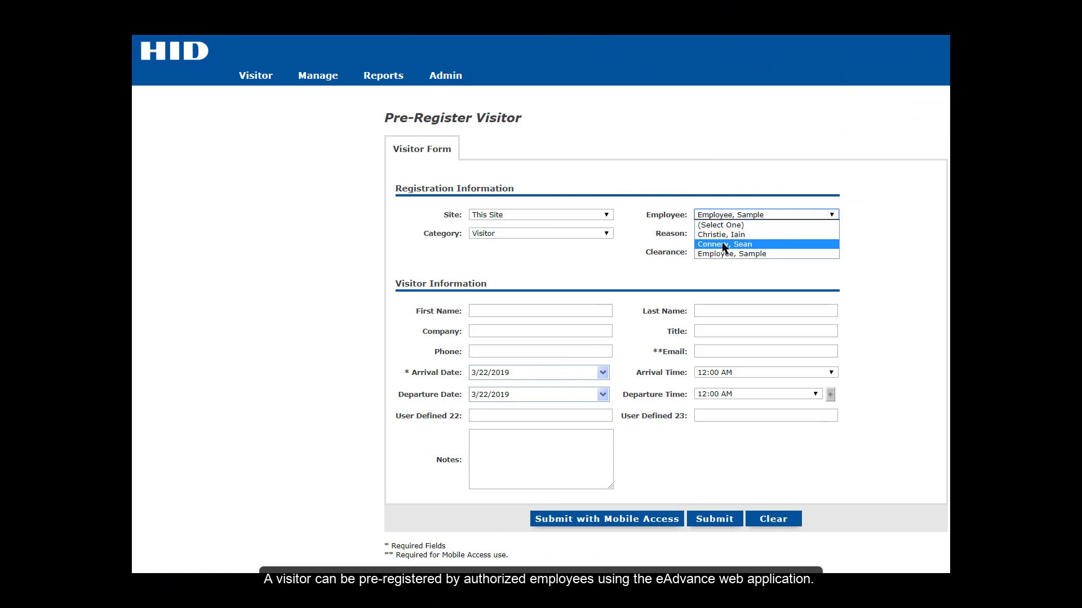
click(721, 245)
click(721, 234)
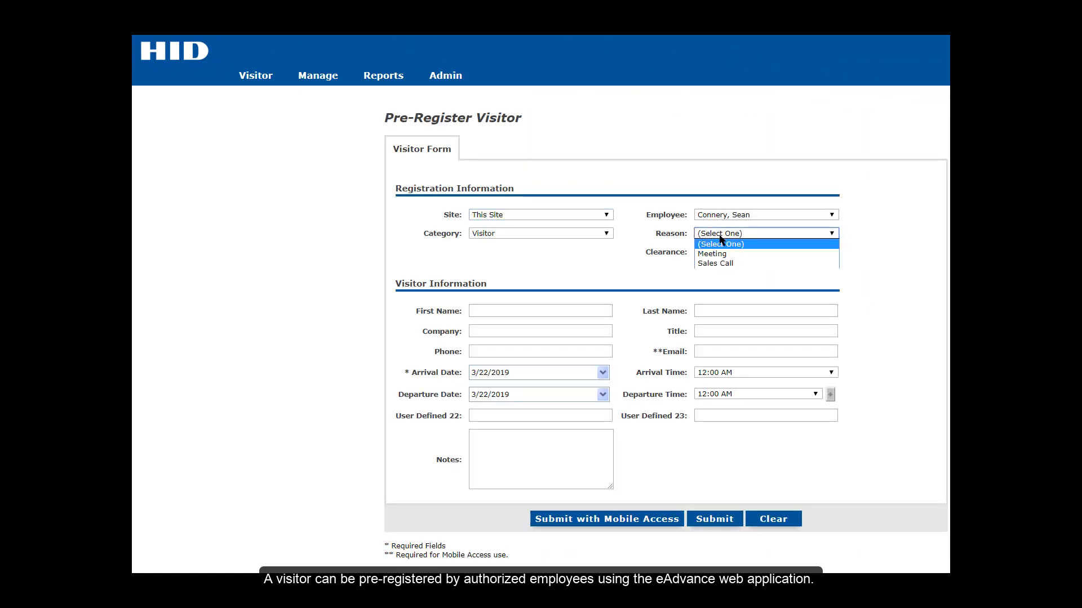
click(719, 254)
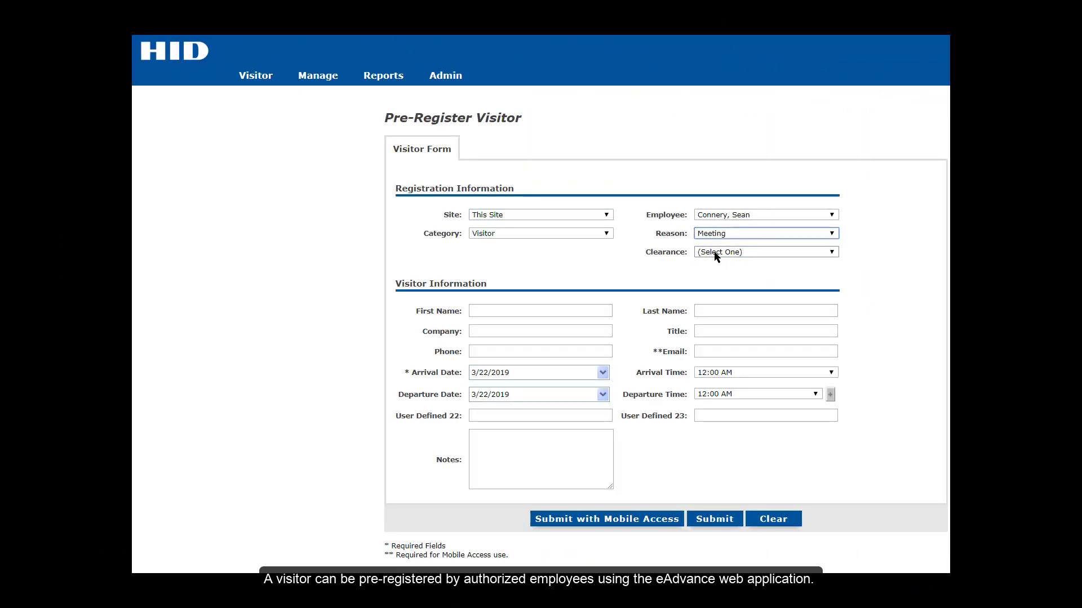
- Enter the visitor's first and last name, title Mr, and e-mail address
click(587, 311)
text(Tom)
click(729, 311)
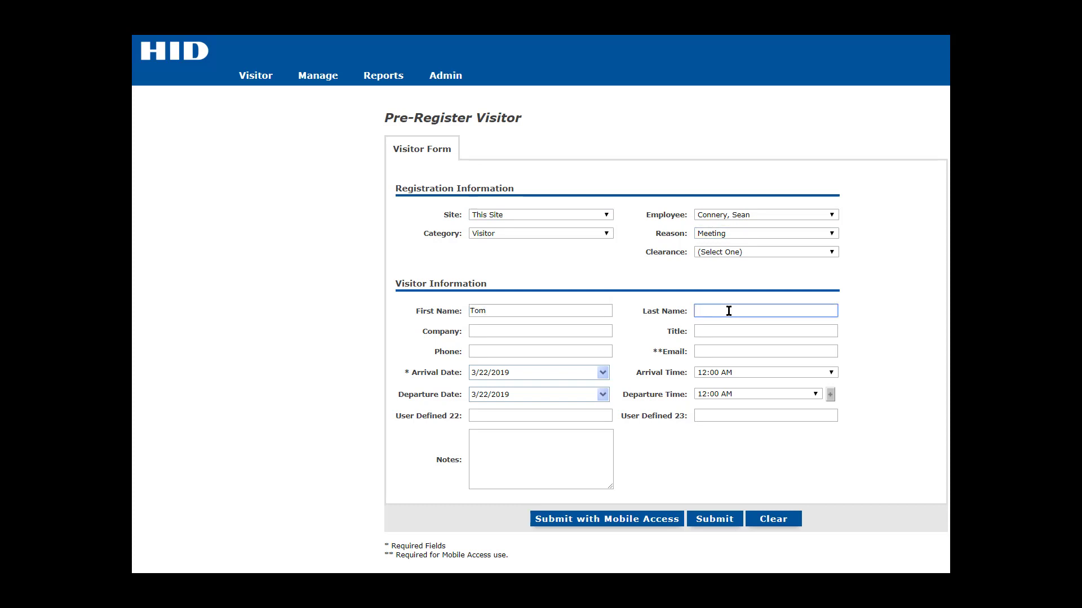
text(Jones)
click(719, 329)
text(Mr)
click(709, 351)
text(tom.jones@acme.com)
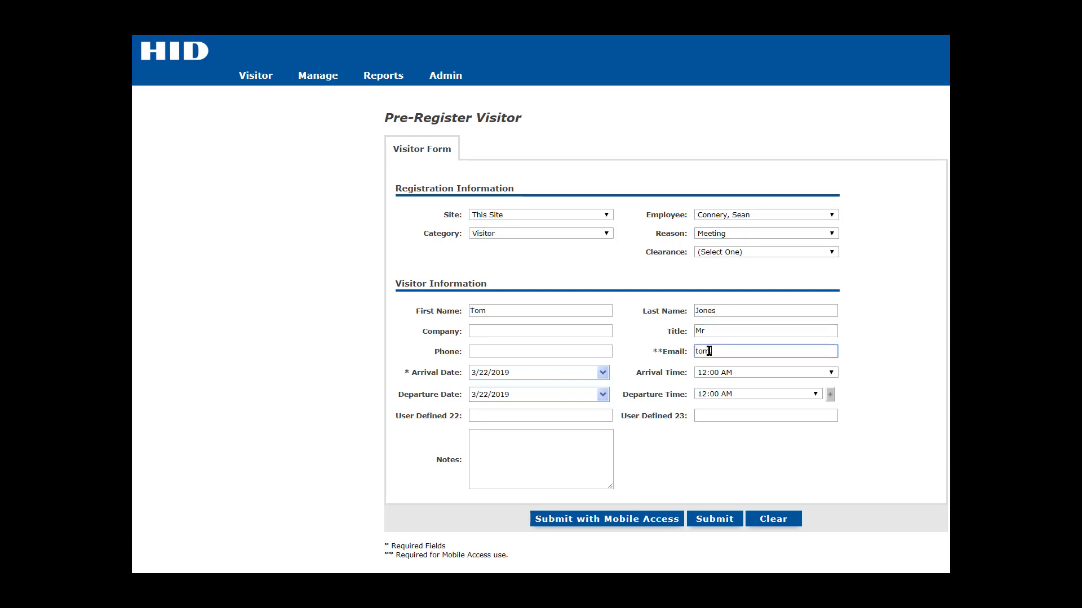
- Set arrival 10:45 AM and departure 4:15 PM, then Submit with Mobile Access
click(831, 372)
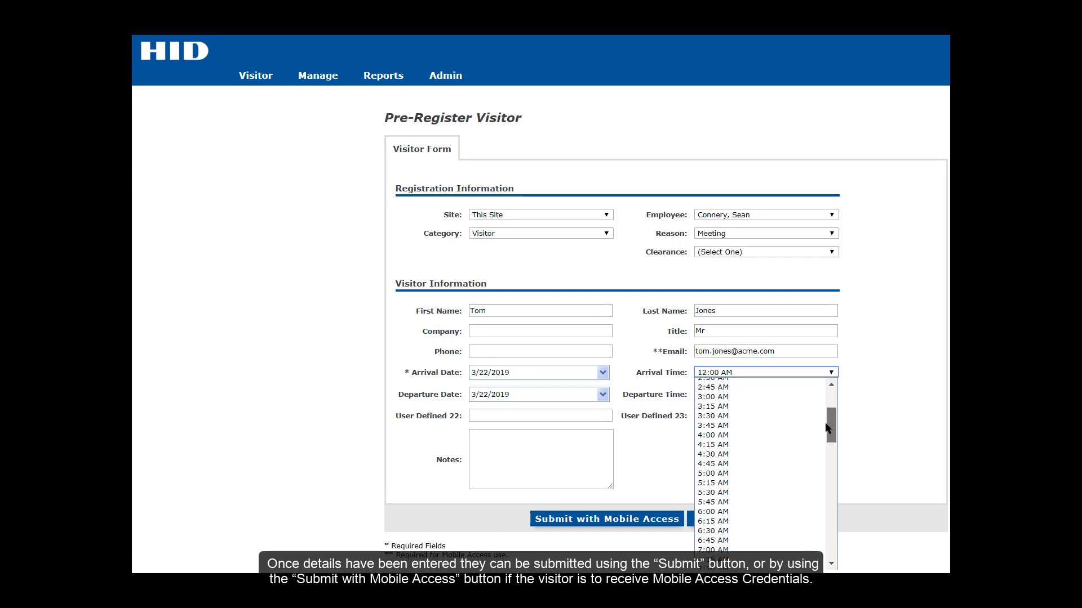
scroll(761, 473, down, 10)
click(818, 397)
scroll(755, 293, down, 10)
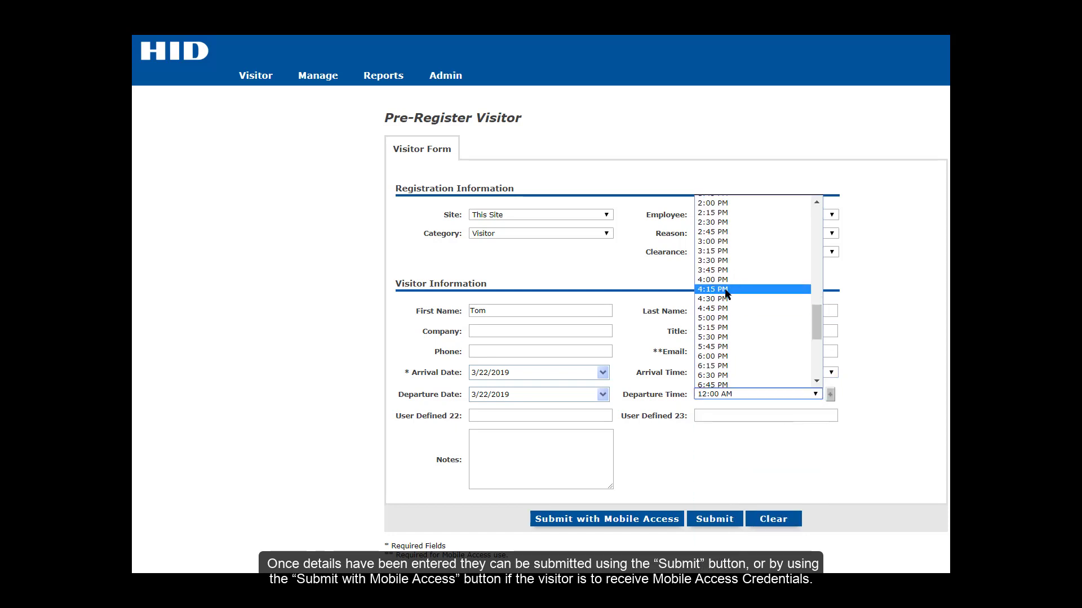
click(715, 293)
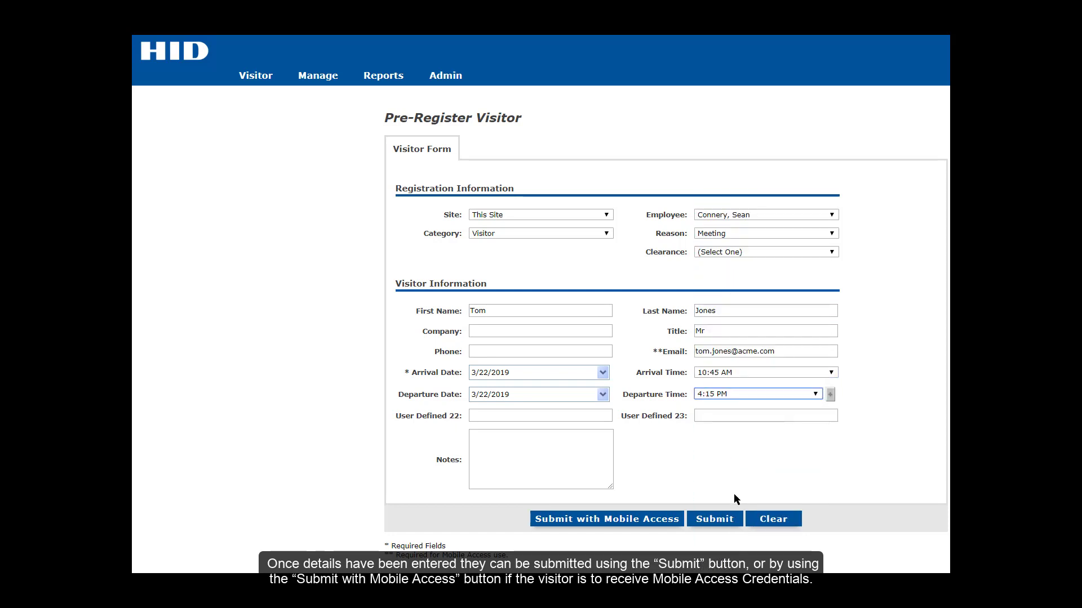
click(624, 522)
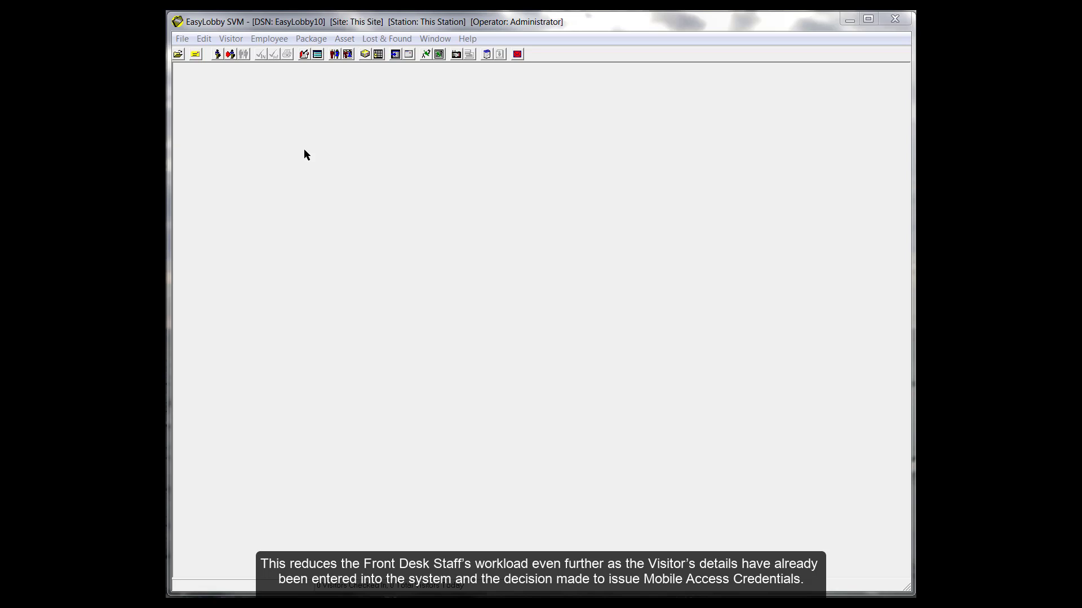
- List Today's Visitors via Visitor > Lookup and open the pre-registered visitor's record
click(231, 38)
mouse_move(246, 55)
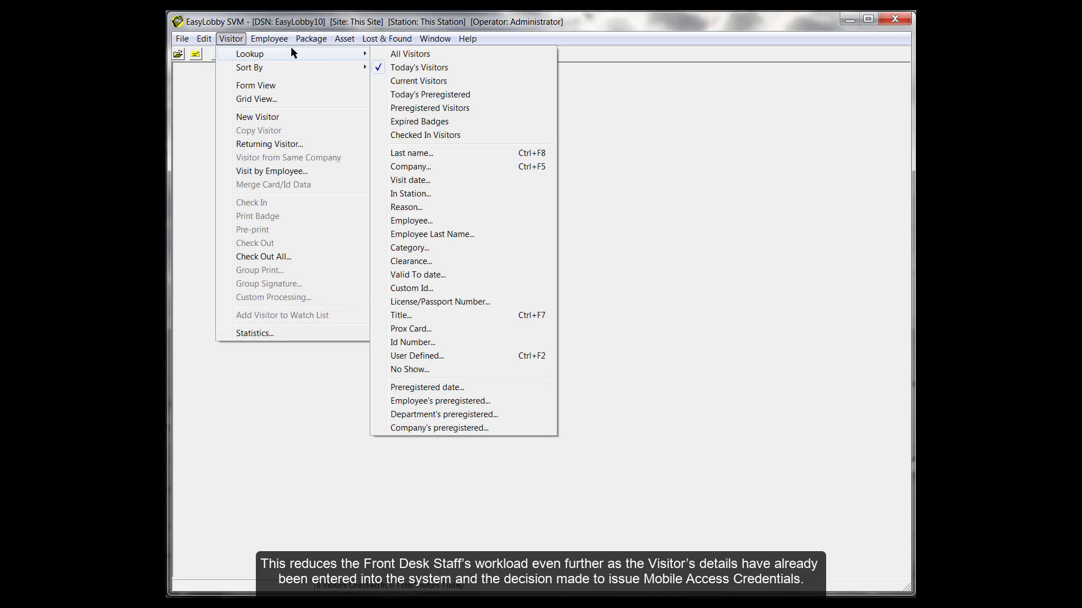
click(405, 68)
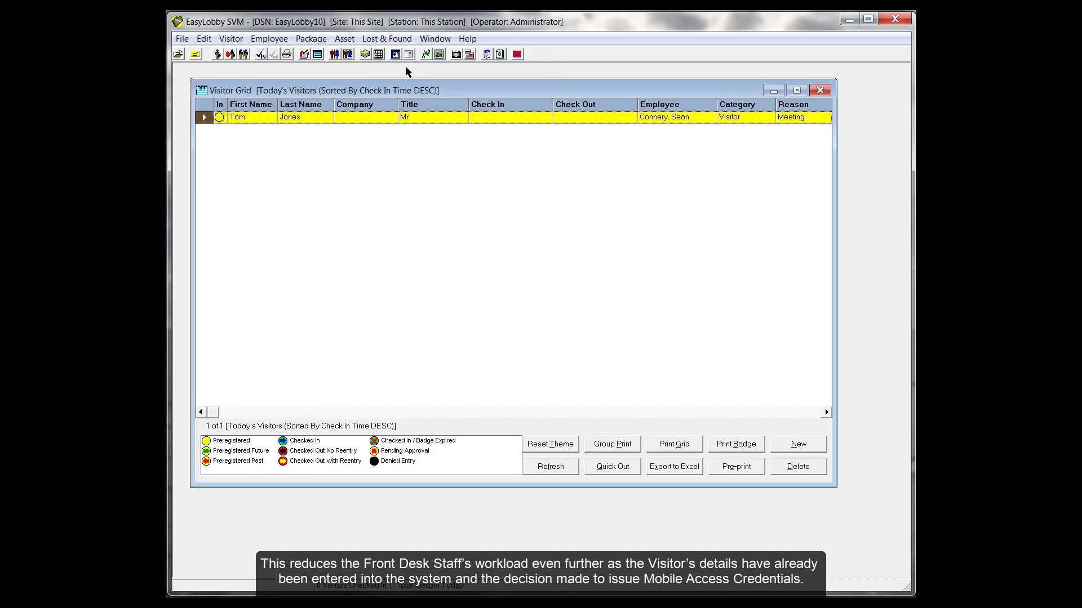
double_click(348, 119)
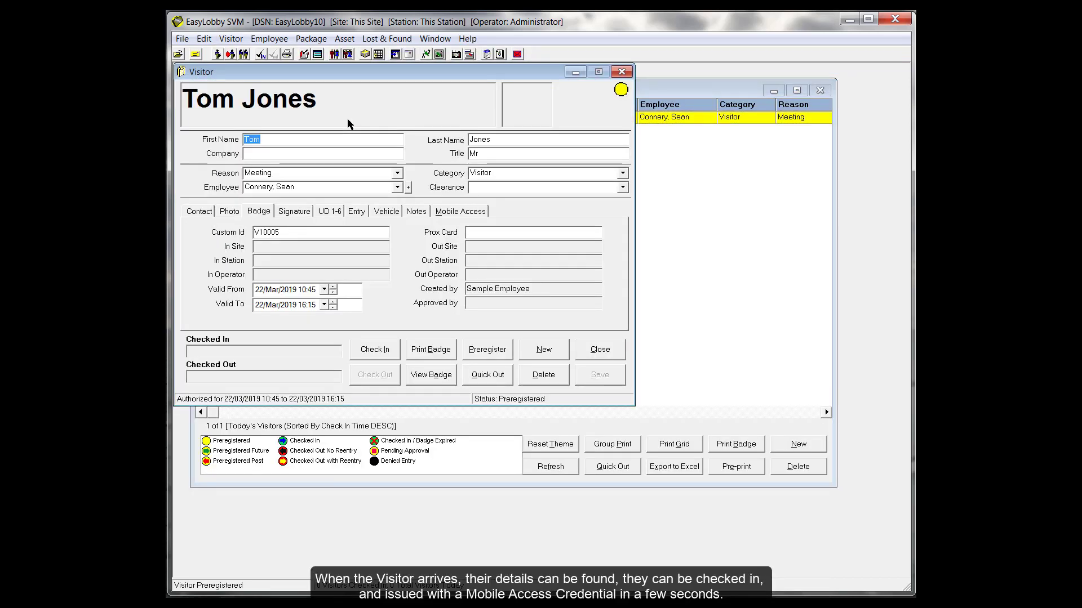